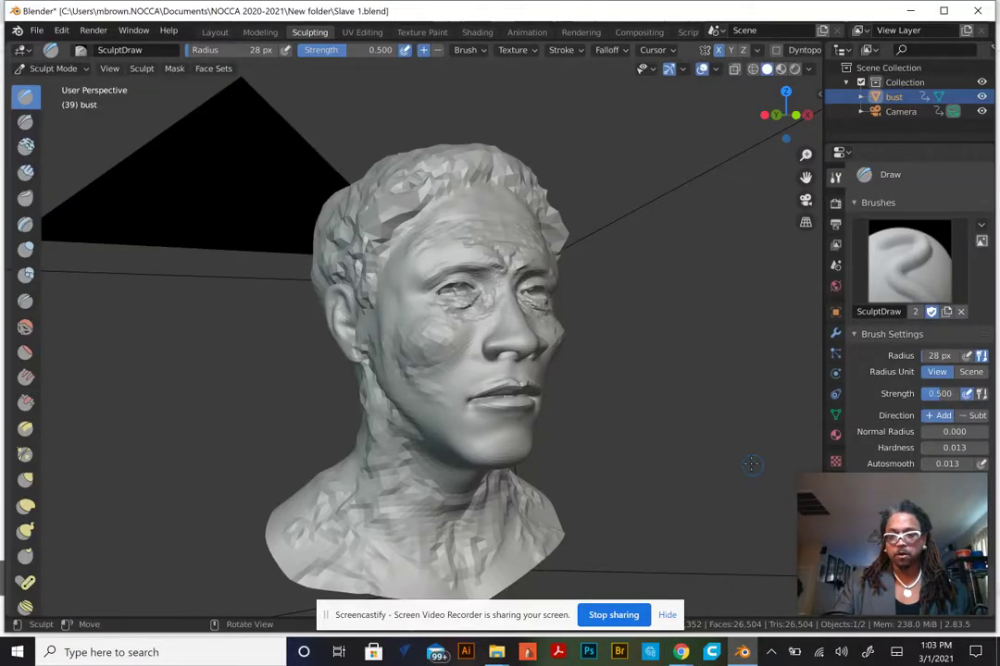
Step: Deselect the bust in Object Mode, then return to Sculpt Mode with the draw brush
{"action": "left_click", "coordinate": [43, 66]}
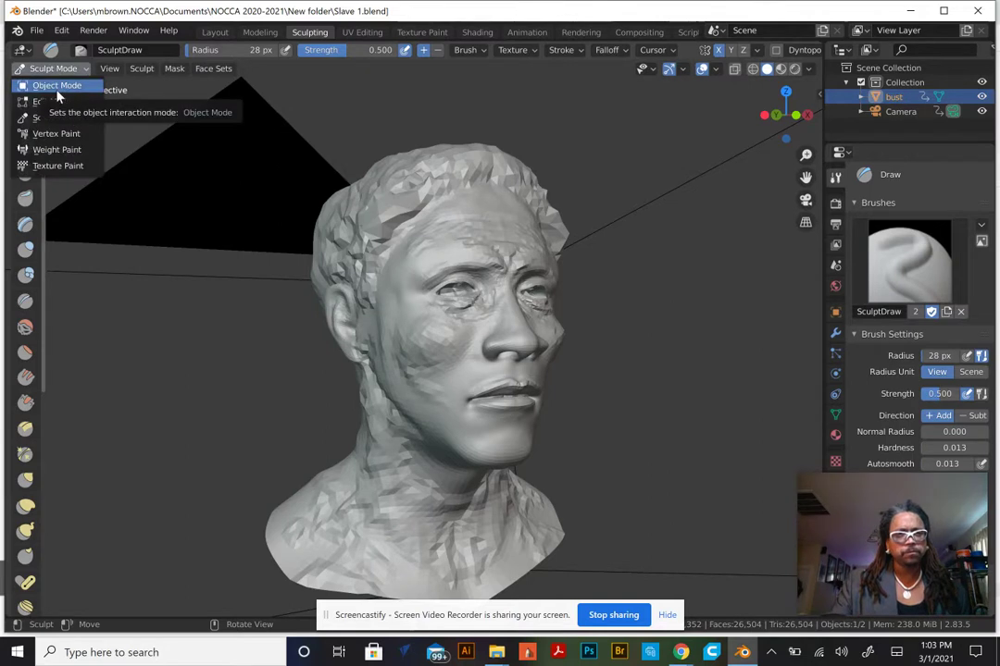
{"action": "left_click", "coordinate": [55, 90]}
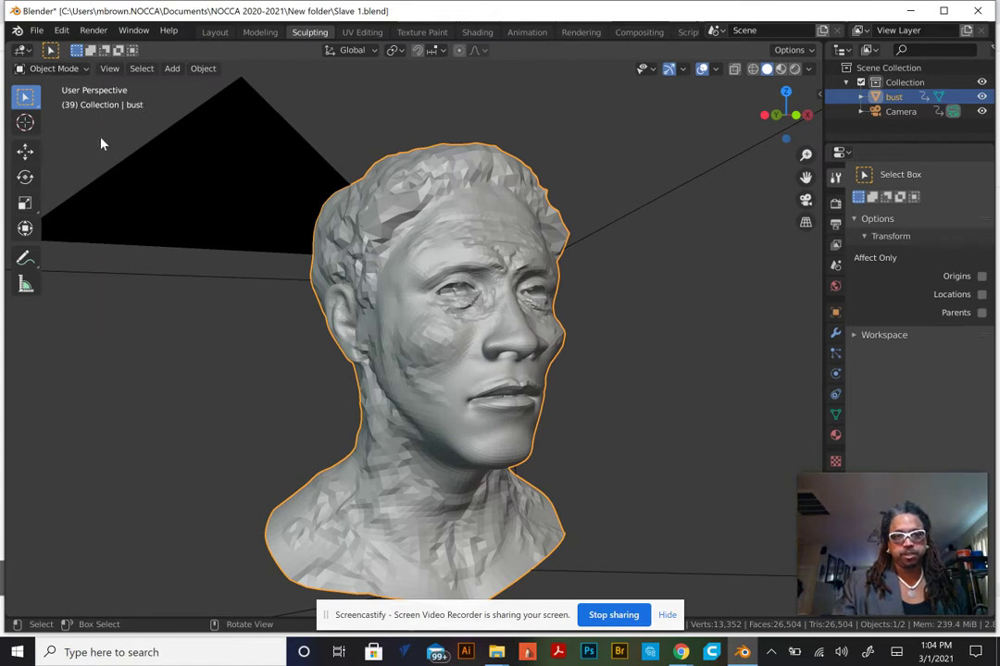
{"action": "left_click", "coordinate": [256, 374]}
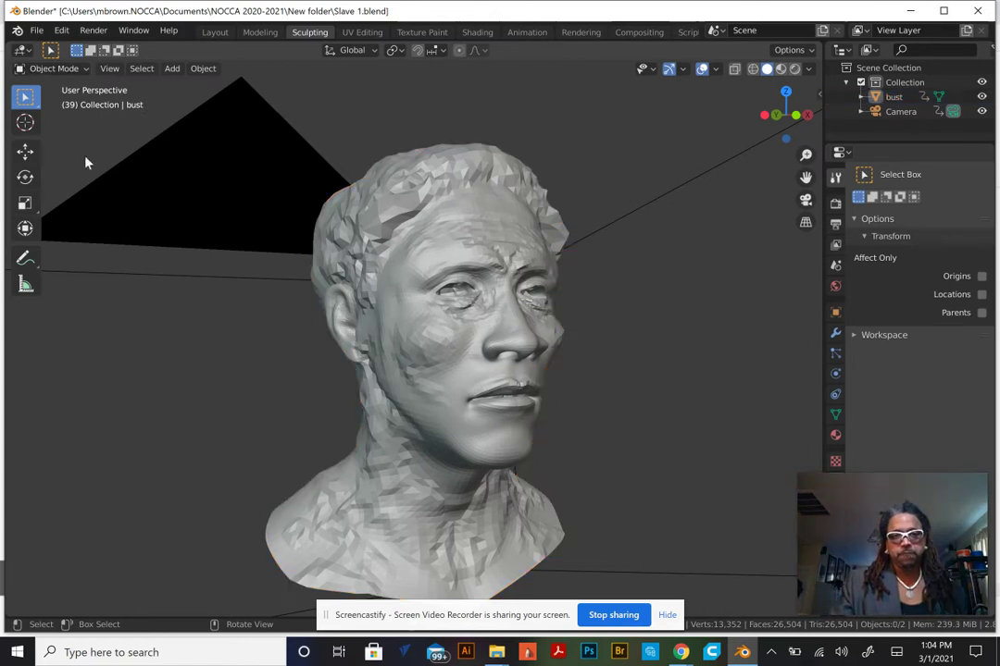
{"action": "left_click", "coordinate": [55, 71]}
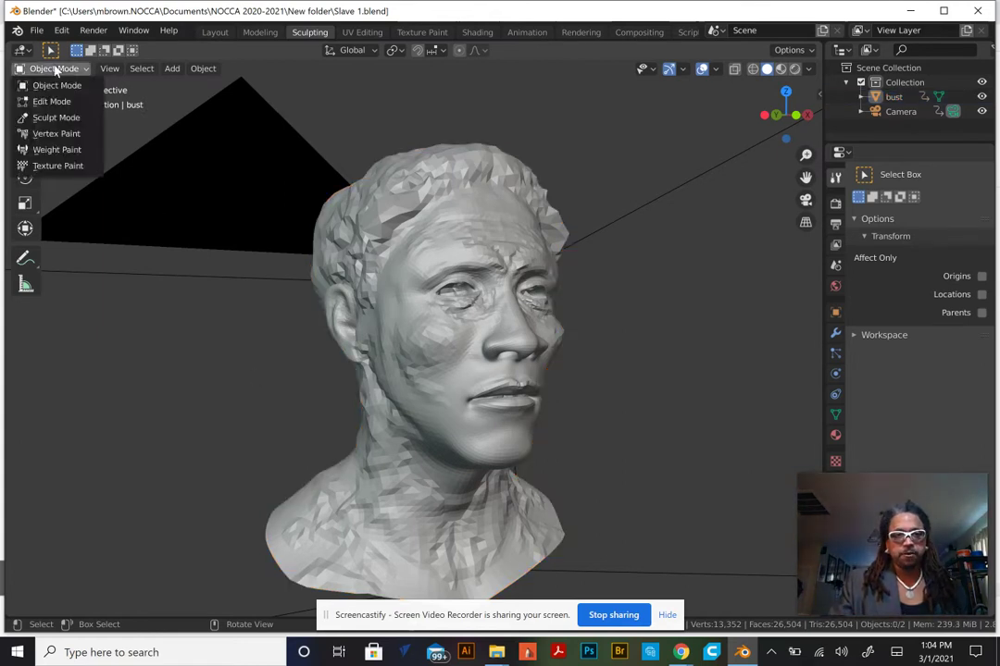
{"action": "left_click", "coordinate": [59, 118]}
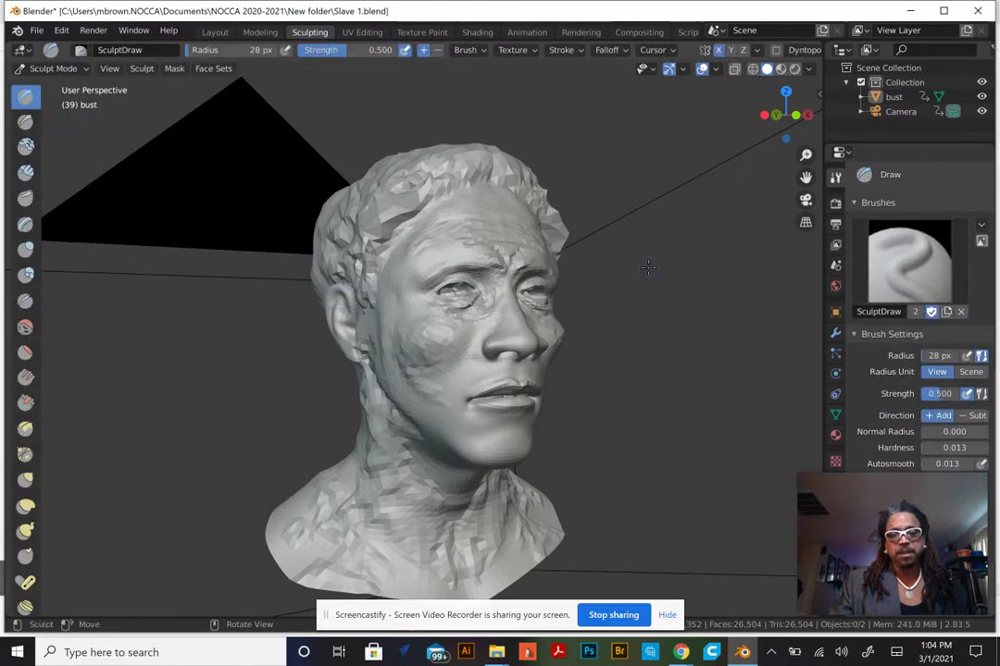
Step: Orbit, zoom and pan the viewport to frame the bust from the front-right three-quarter angle
{"action": "mouse_move", "coordinate": [648, 267]}
{"action": "middle_mouse_down"}
{"action": "mouse_move", "coordinate": [573, 273]}
{"action": "mouse_move", "coordinate": [663, 278]}
{"action": "middle_mouse_up"}
{"action": "scroll", "coordinate": [663, 279], "scroll_direction": "down", "scroll_amount": 2}
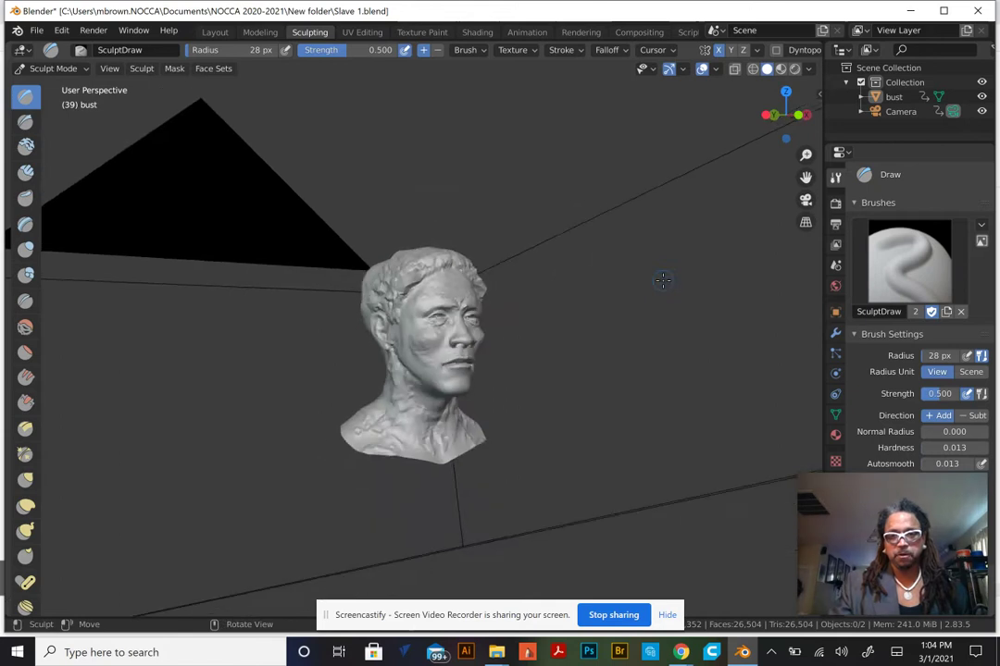
{"action": "scroll", "coordinate": [663, 280], "scroll_direction": "up", "scroll_amount": 5}
{"action": "scroll", "coordinate": [665, 280], "scroll_direction": "down", "scroll_amount": 2}
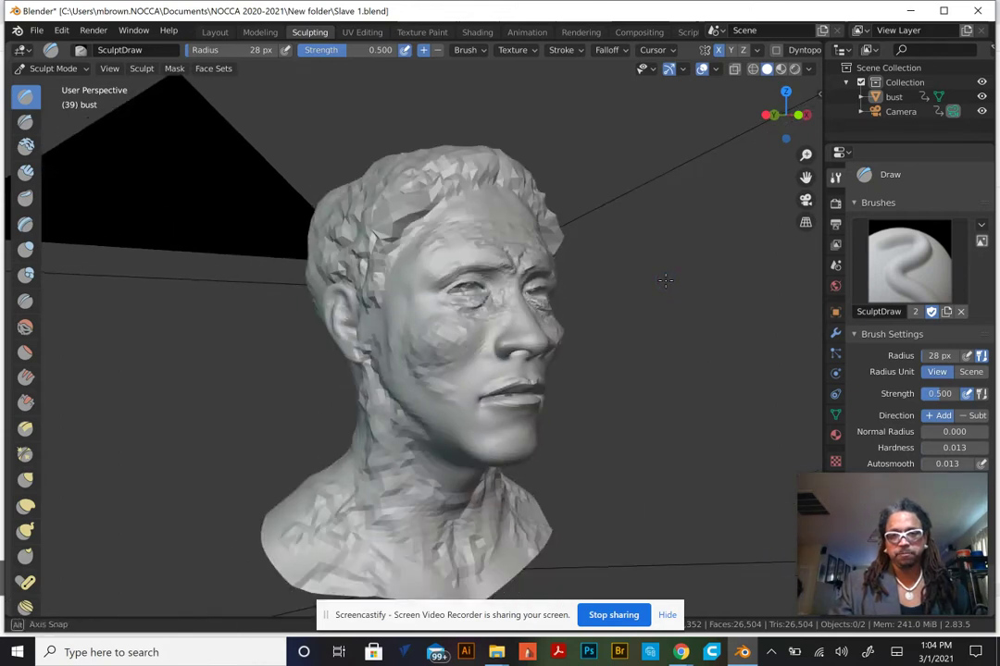
{"action": "left_click_drag", "start_coordinate": [804, 176], "coordinate": [713, 271]}
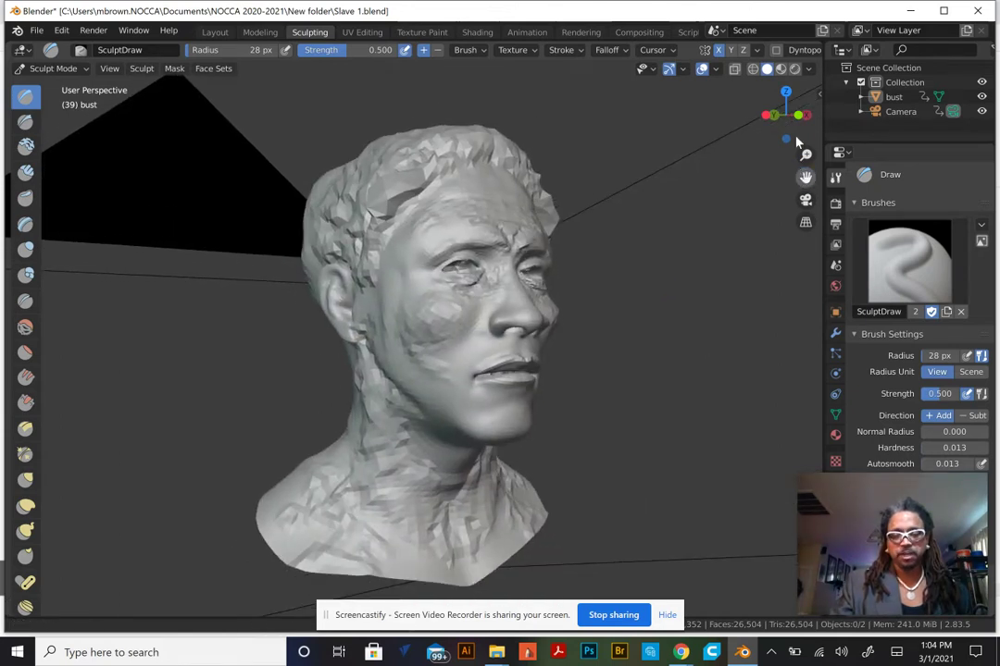
{"action": "scroll", "coordinate": [713, 271], "scroll_direction": "down", "scroll_amount": 2}
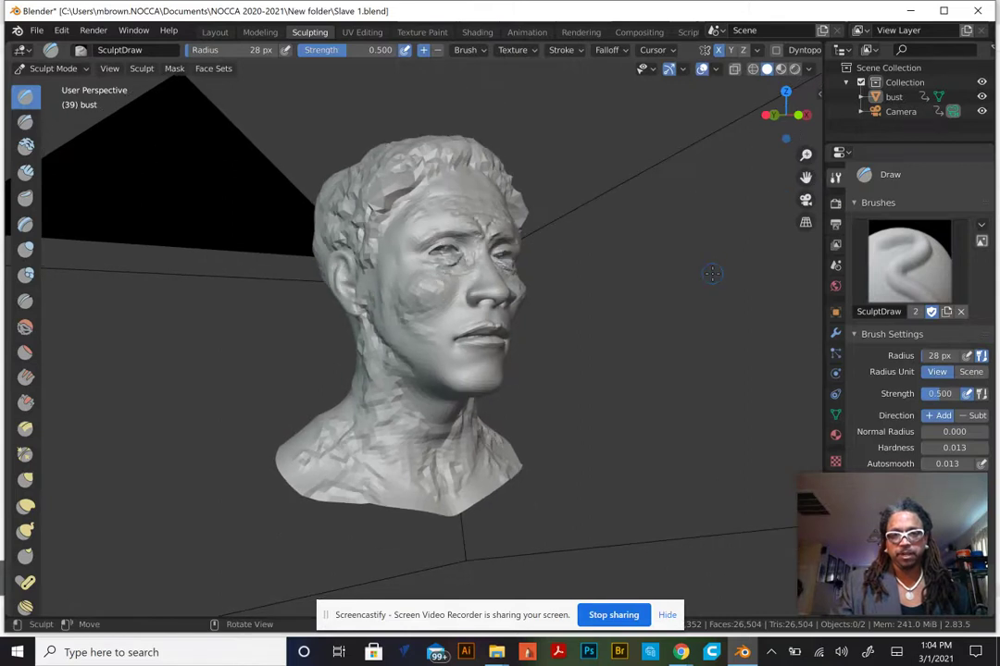
{"action": "scroll", "coordinate": [712, 273], "scroll_direction": "up", "scroll_amount": 3}
{"action": "scroll", "coordinate": [710, 273], "scroll_direction": "down", "scroll_amount": 3}
{"action": "mouse_move", "coordinate": [710, 273]}
{"action": "middle_mouse_down"}
{"action": "mouse_move", "coordinate": [718, 289]}
{"action": "mouse_move", "coordinate": [704, 290]}
{"action": "middle_mouse_up"}
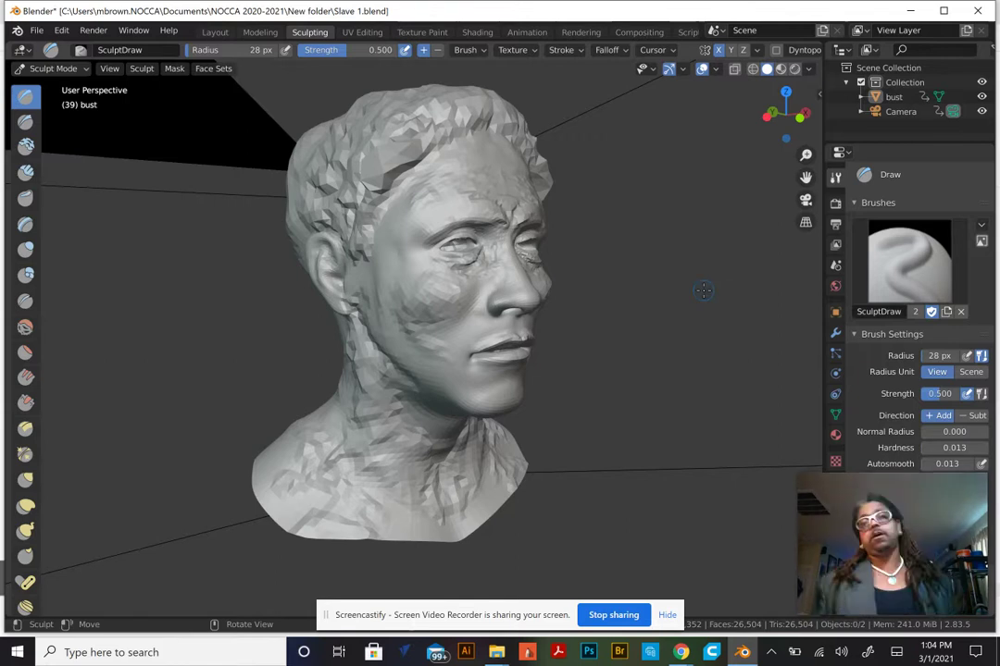
Step: Render the current bust view with View > Viewport Render Image
{"action": "left_click", "coordinate": [108, 68]}
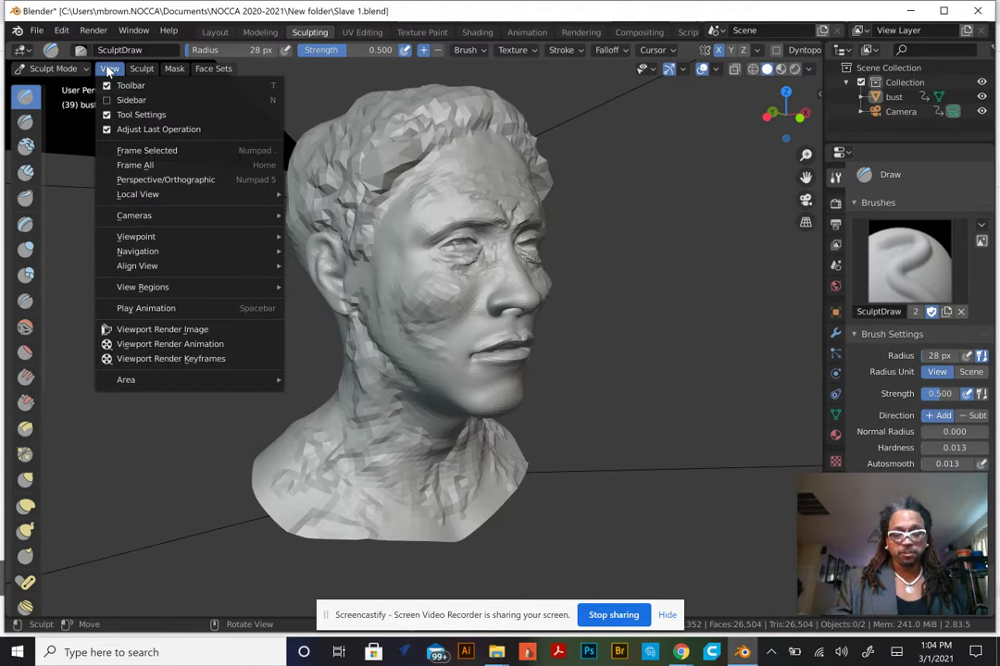
{"action": "left_click", "coordinate": [107, 69]}
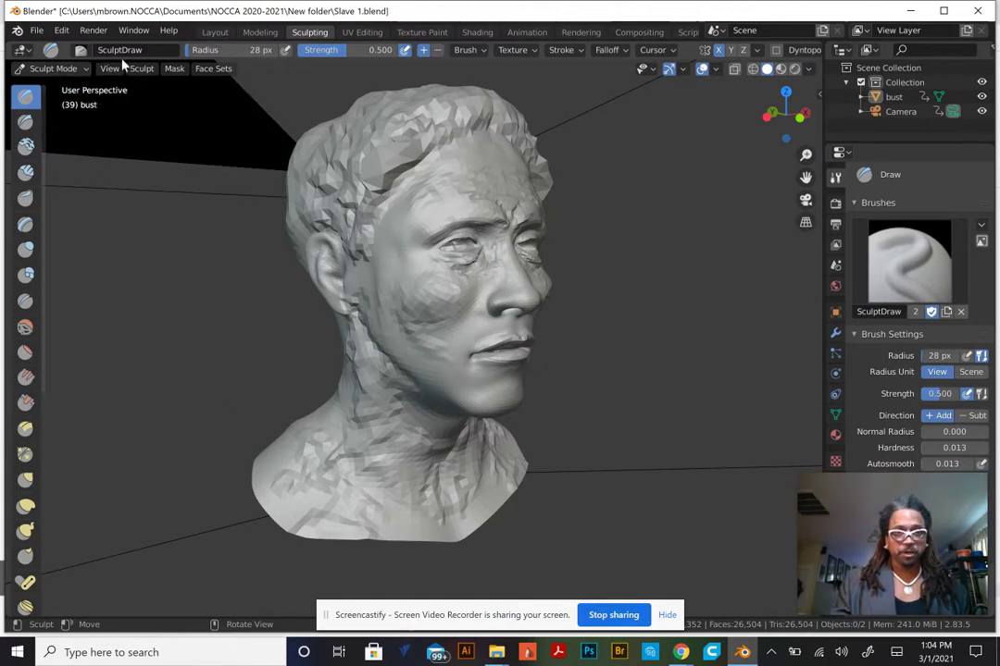
{"action": "left_click", "coordinate": [107, 70]}
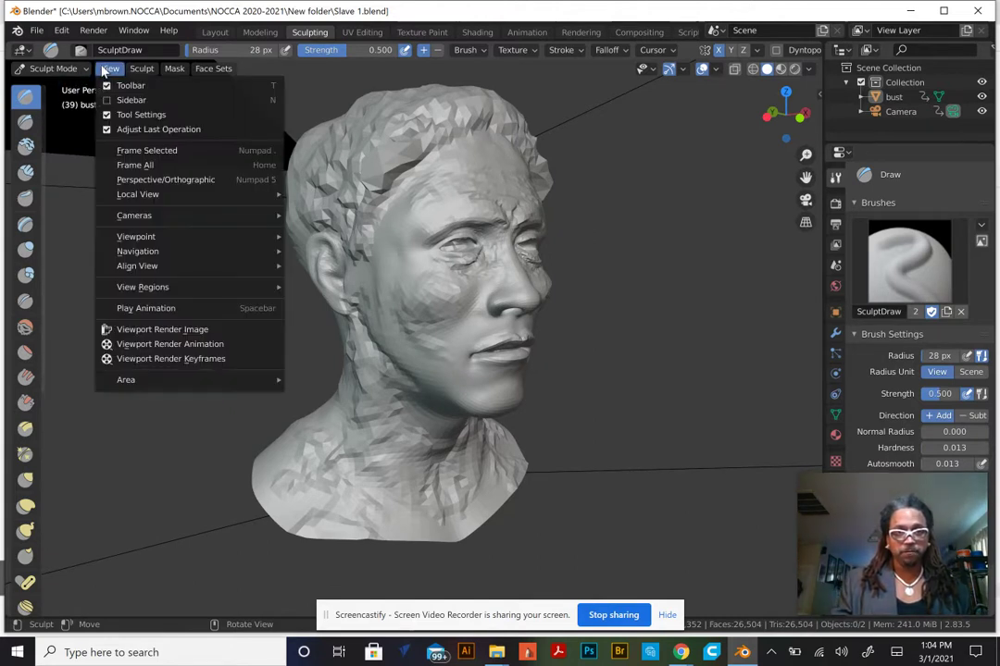
{"action": "left_click", "coordinate": [107, 69]}
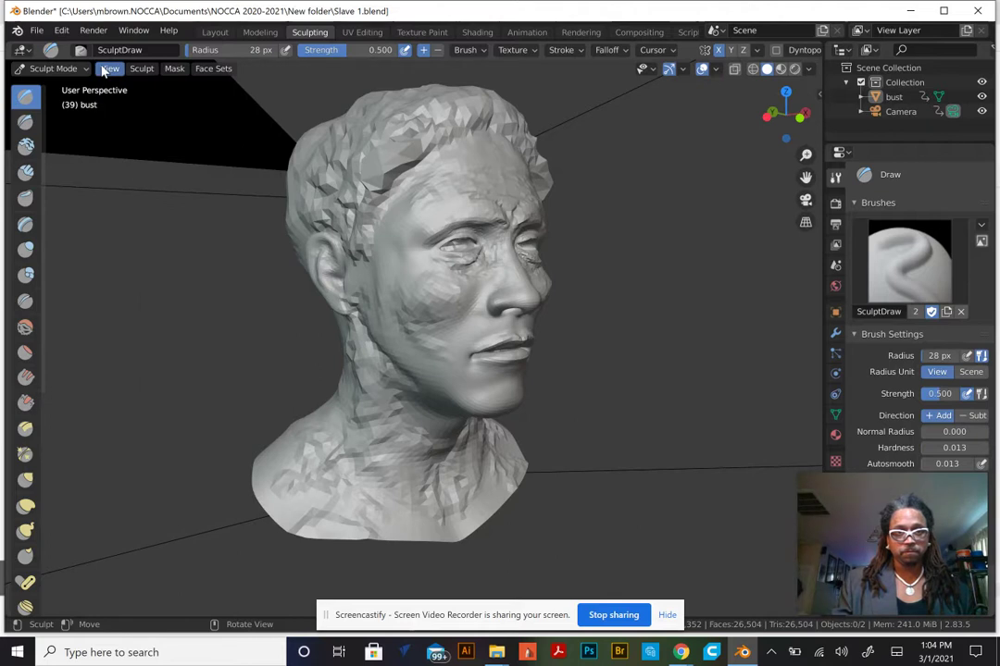
{"action": "left_click", "coordinate": [109, 70]}
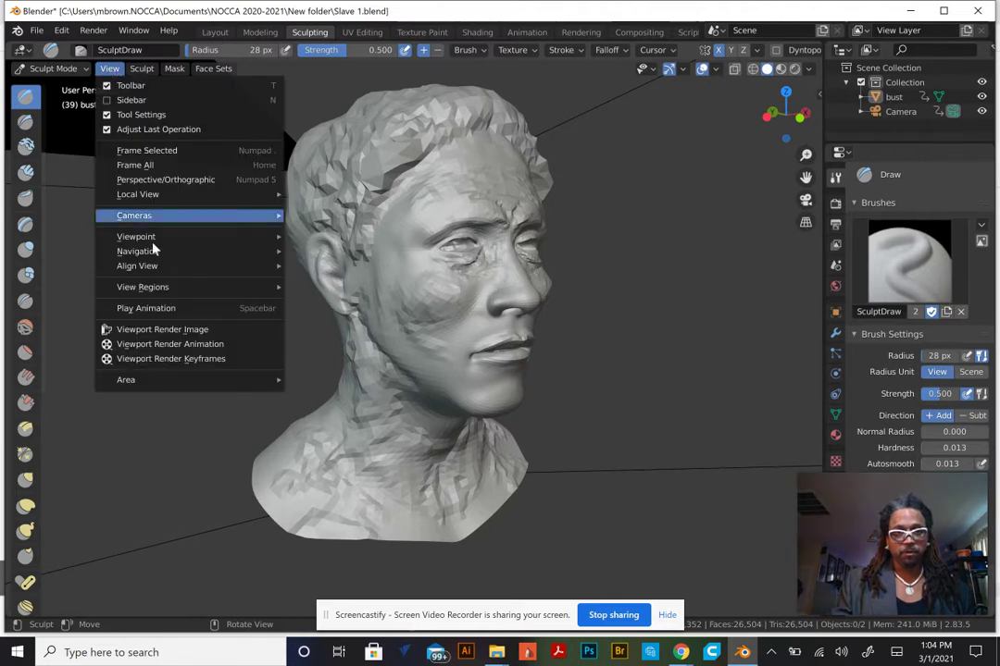
{"action": "left_click", "coordinate": [186, 333]}
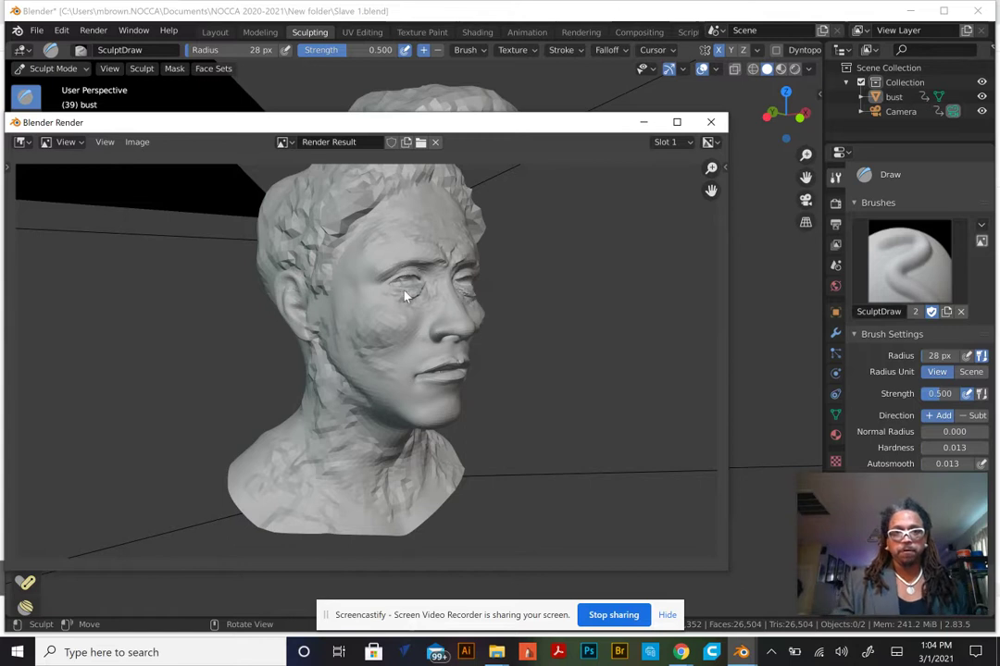
Step: Zoom out on the rendered bust and open the render window's Image menu
{"action": "scroll", "coordinate": [465, 316], "scroll_direction": "down", "scroll_amount": 1}
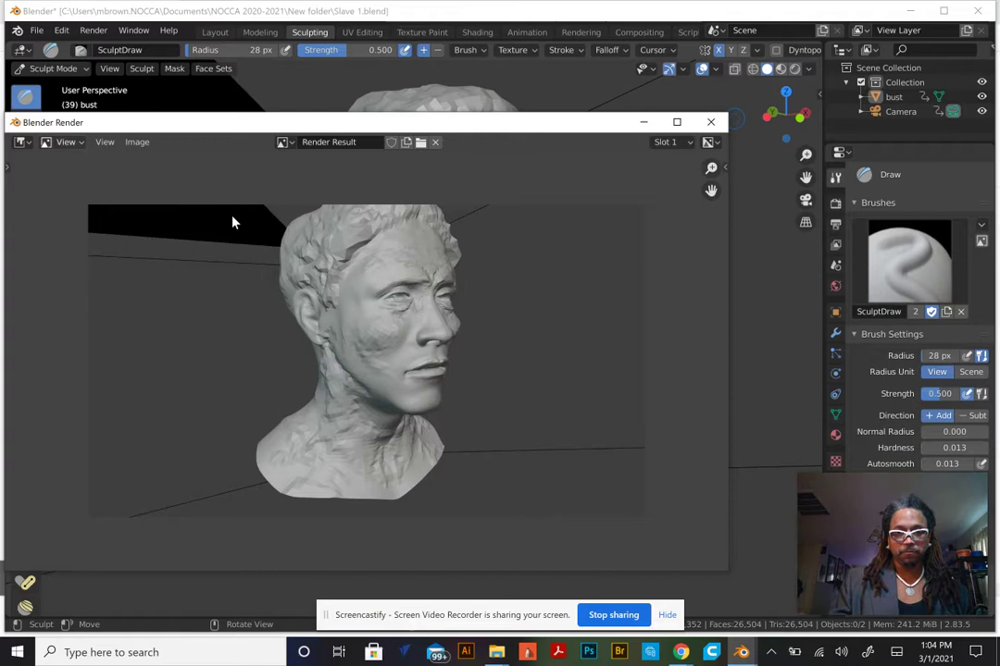
{"action": "left_click", "coordinate": [137, 142]}
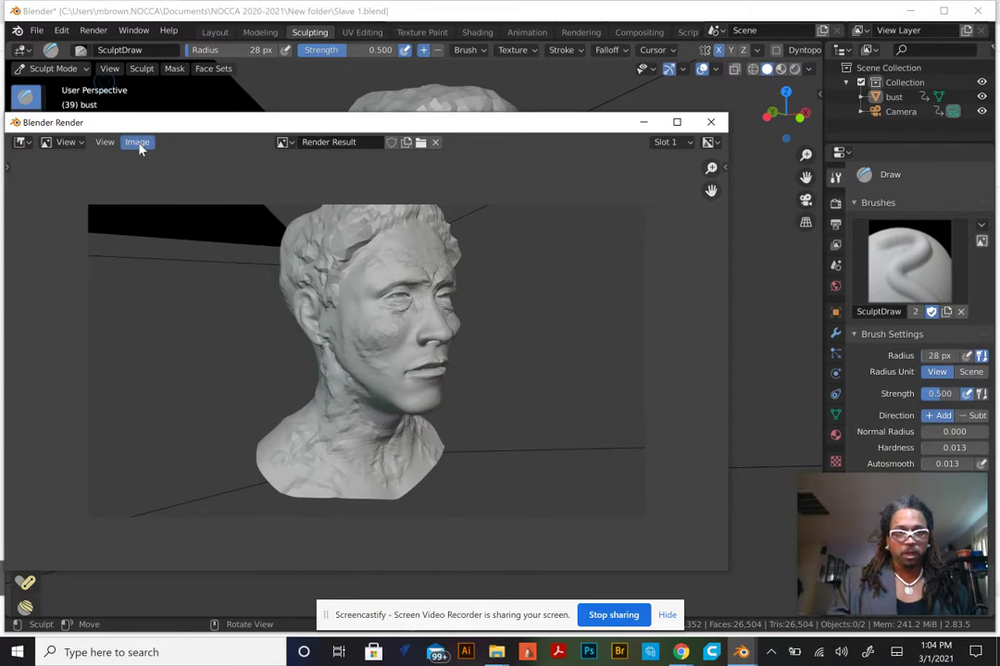
{"action": "left_click", "coordinate": [139, 146]}
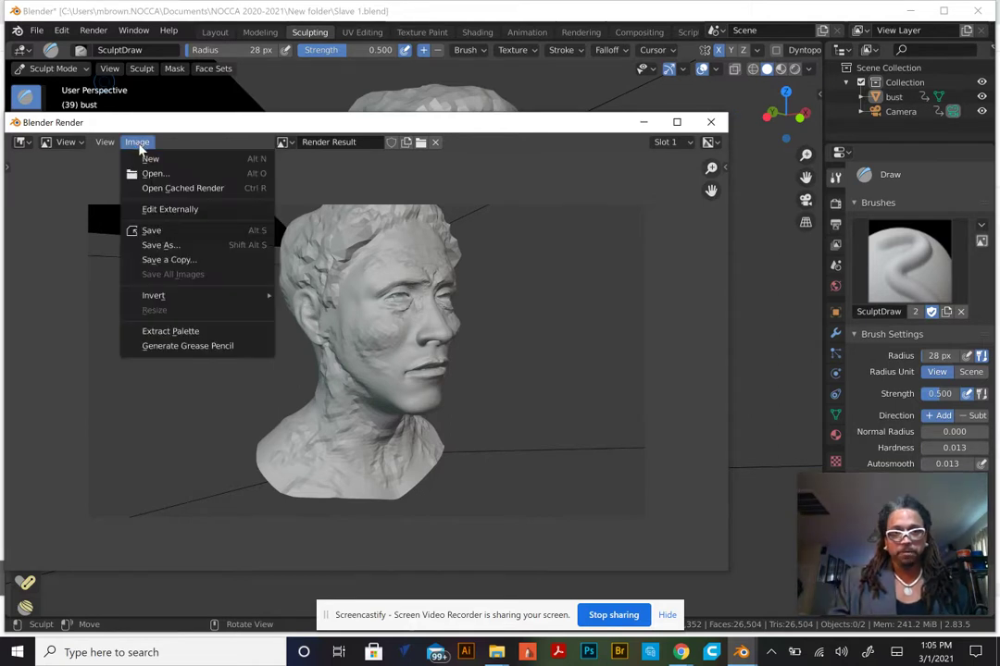
Step: Save the render as 'Slave Marcus image 2.png' in the NOCCA 2020-2021 folder
{"action": "left_click", "coordinate": [159, 246]}
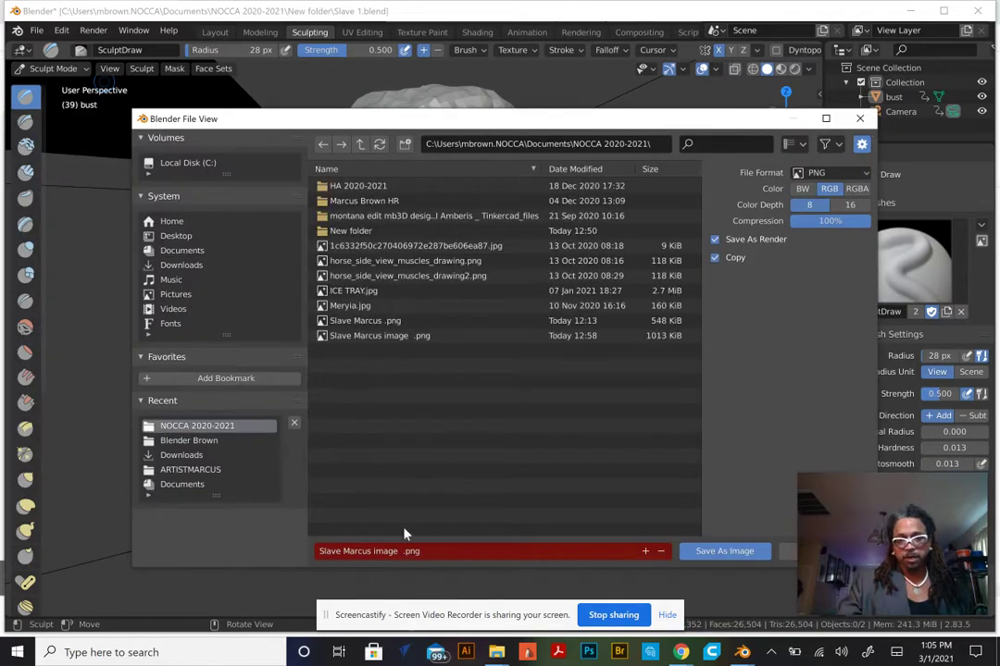
{"action": "left_click", "coordinate": [405, 552]}
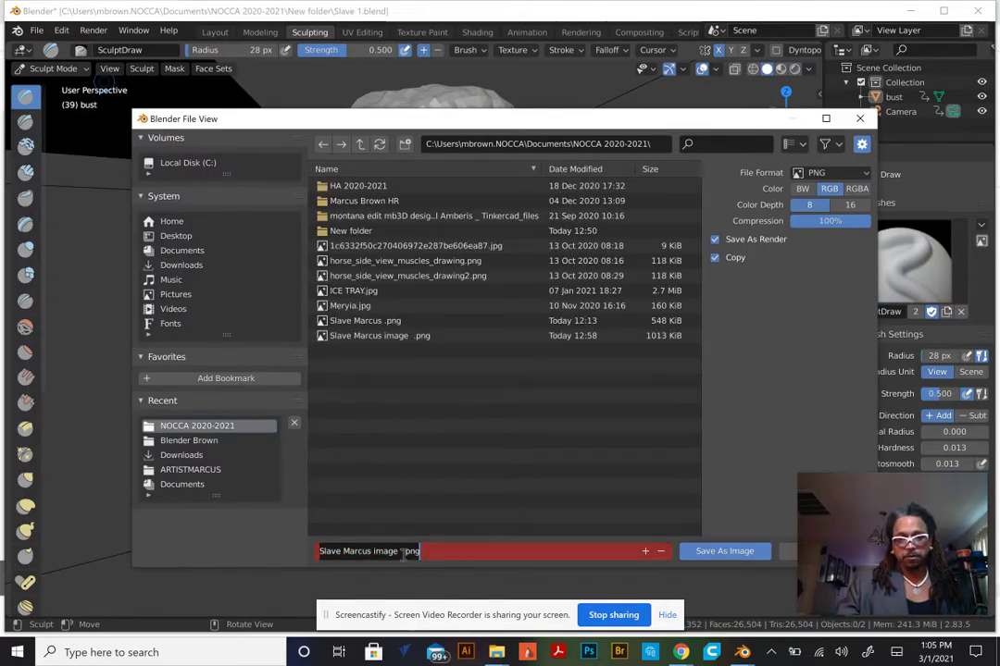
{"action": "type", "text": "2"}
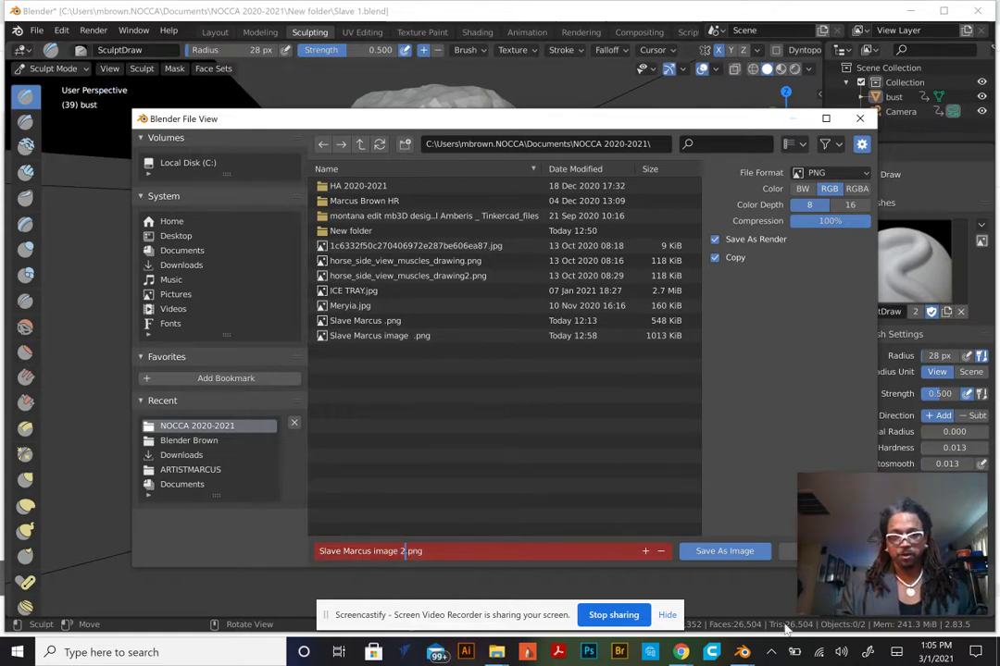
{"action": "left_click", "coordinate": [737, 556]}
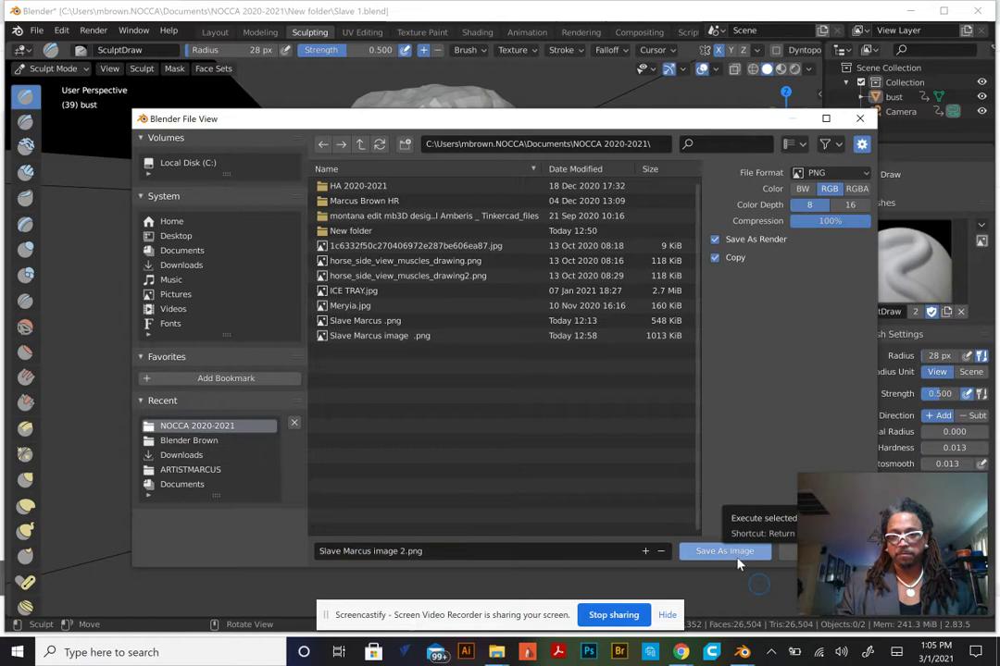
{"action": "left_click", "coordinate": [738, 562]}
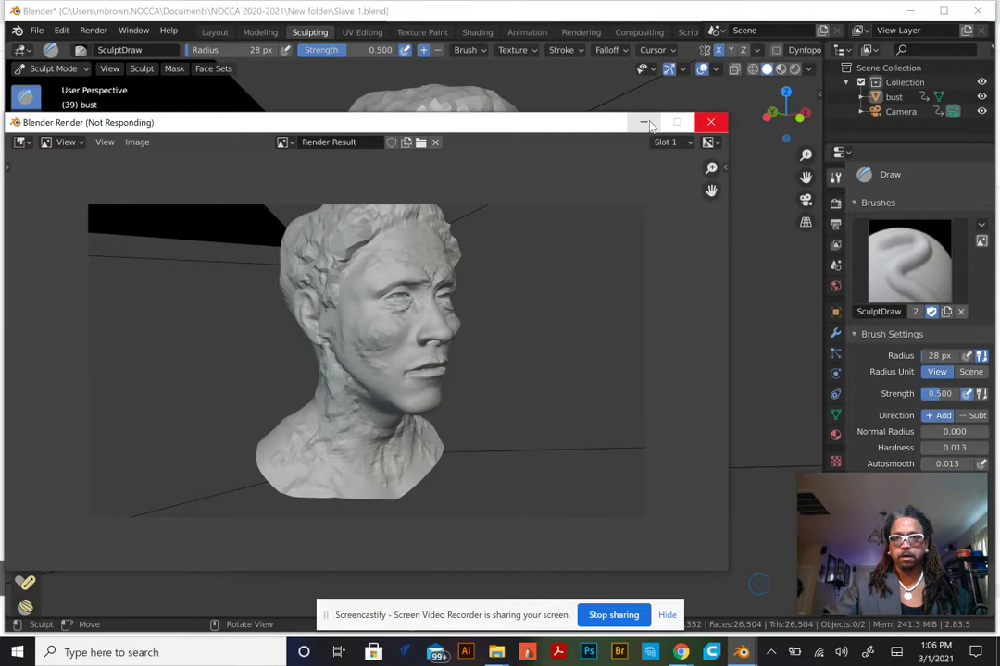
Step: Minimize the render window and bring up the main File menu
{"action": "left_click", "coordinate": [643, 122]}
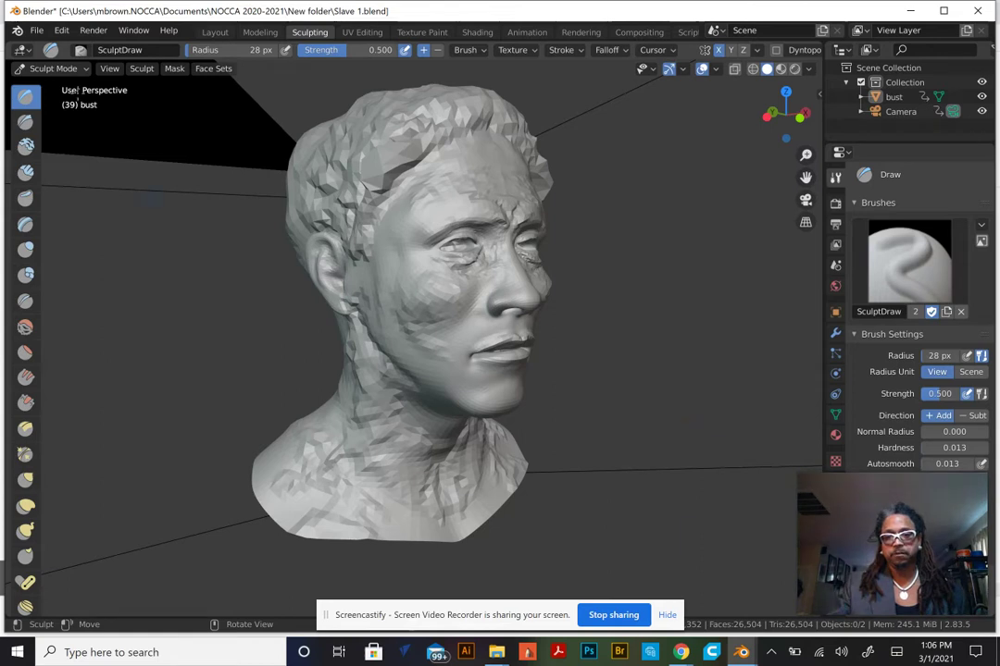
{"action": "left_click", "coordinate": [37, 30]}
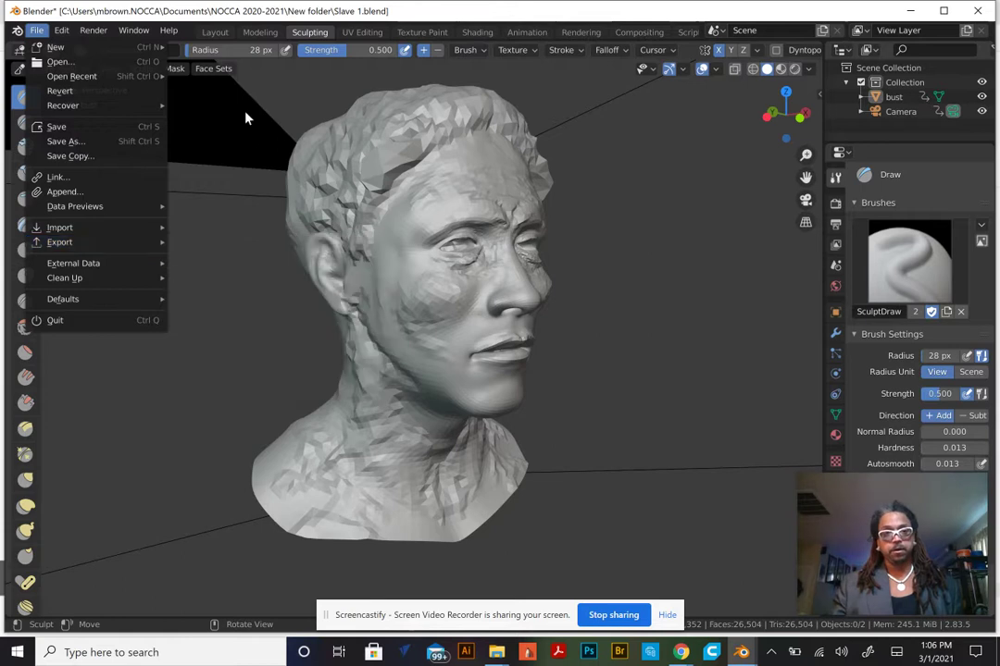
{"action": "left_click", "coordinate": [207, 92]}
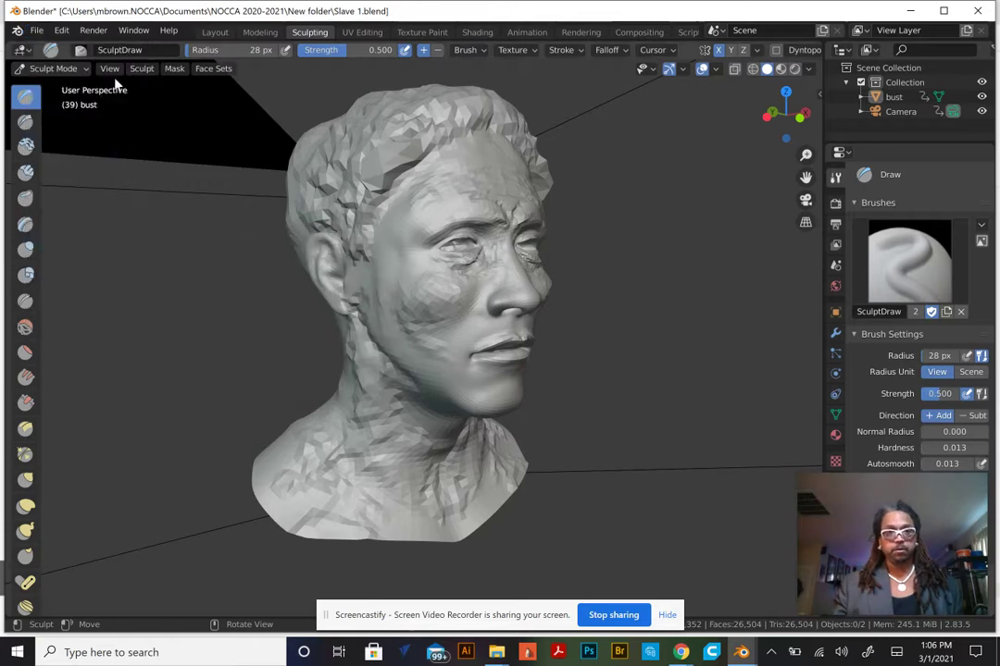
{"action": "left_click", "coordinate": [109, 68]}
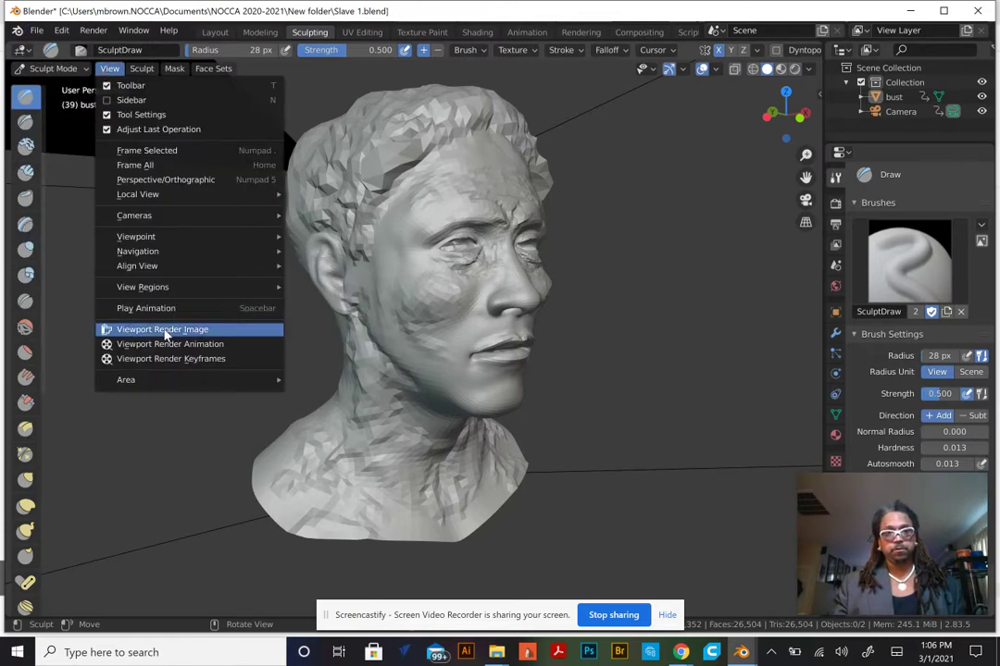